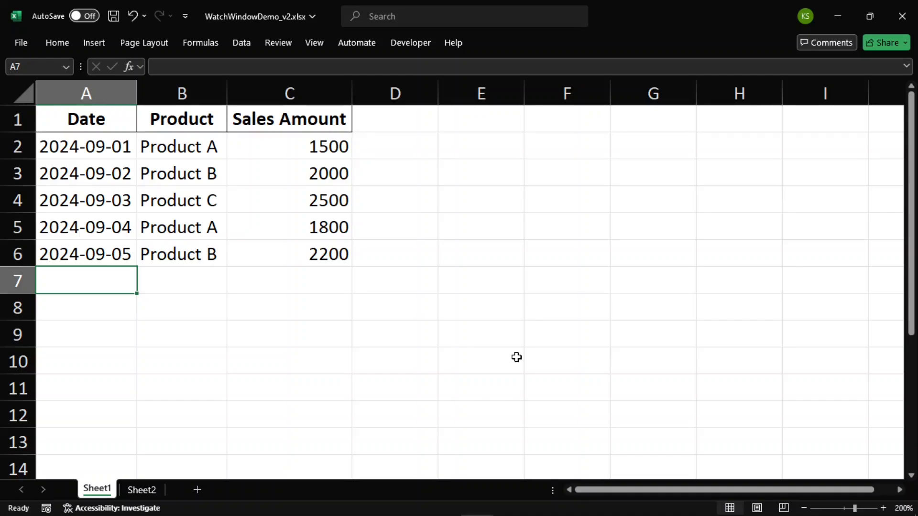
{"action": "left_click", "coordinate": [517, 358]}
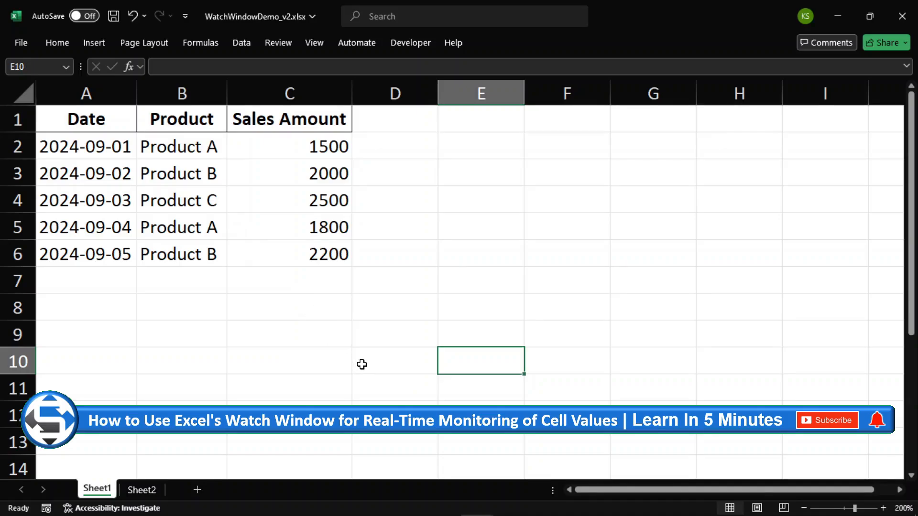
{"action": "left_click", "coordinate": [402, 285]}
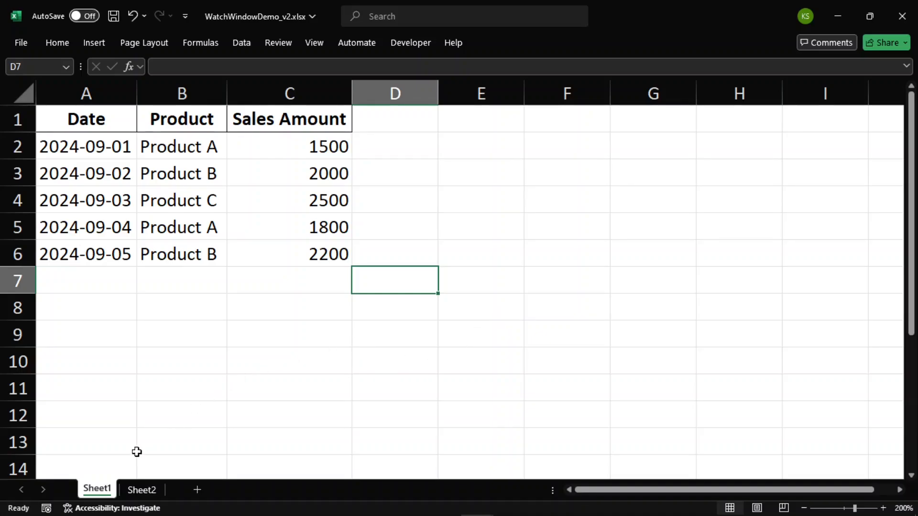
Step: Examine the sales records in A1:C6 on Sheet1 and the summary metrics in A1:B3 on Sheet2
{"action": "left_click", "coordinate": [132, 489]}
{"action": "left_click", "coordinate": [110, 489]}
{"action": "left_click", "coordinate": [133, 489]}
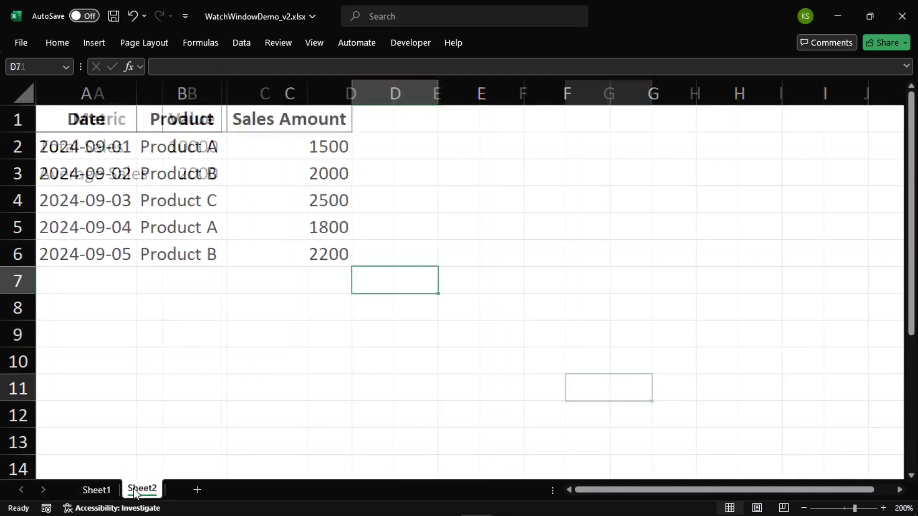
{"action": "left_click", "coordinate": [110, 489]}
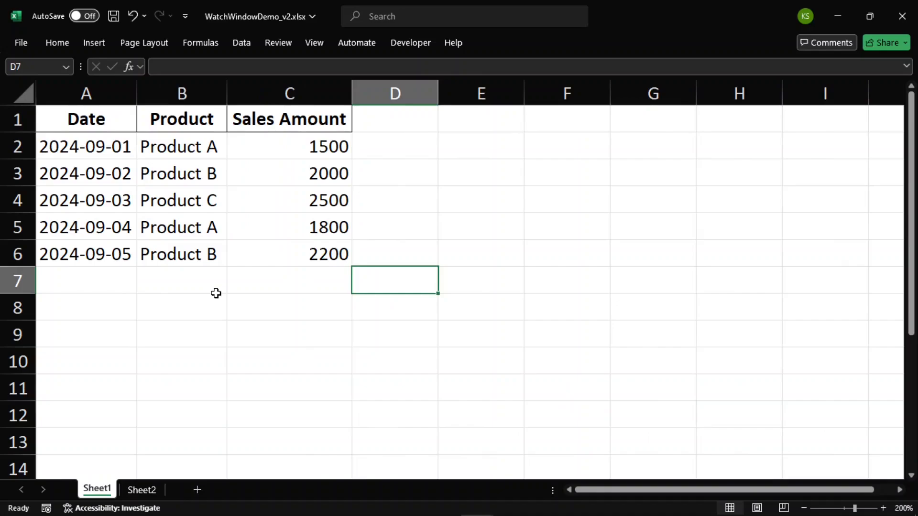
{"action": "left_click", "coordinate": [216, 292]}
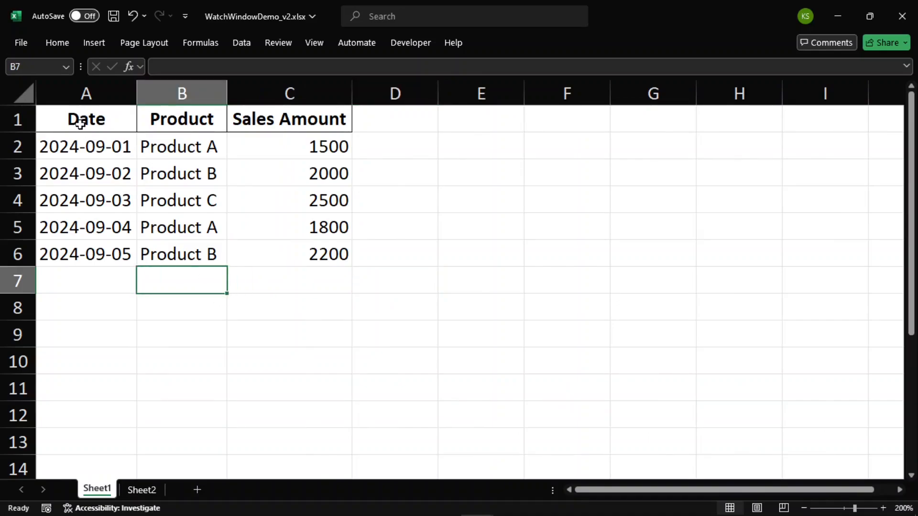
{"action": "left_click_drag", "start_coordinate": [79, 116], "coordinate": [325, 263]}
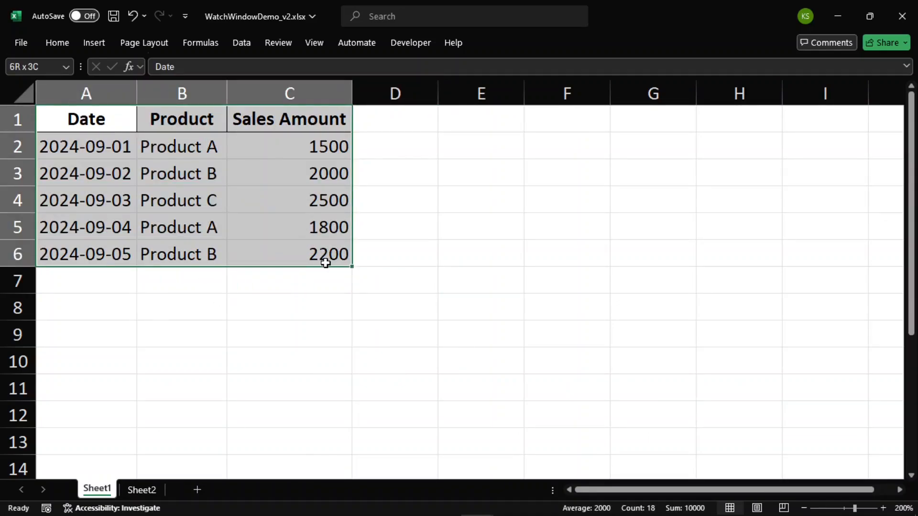
{"action": "left_click", "coordinate": [262, 313]}
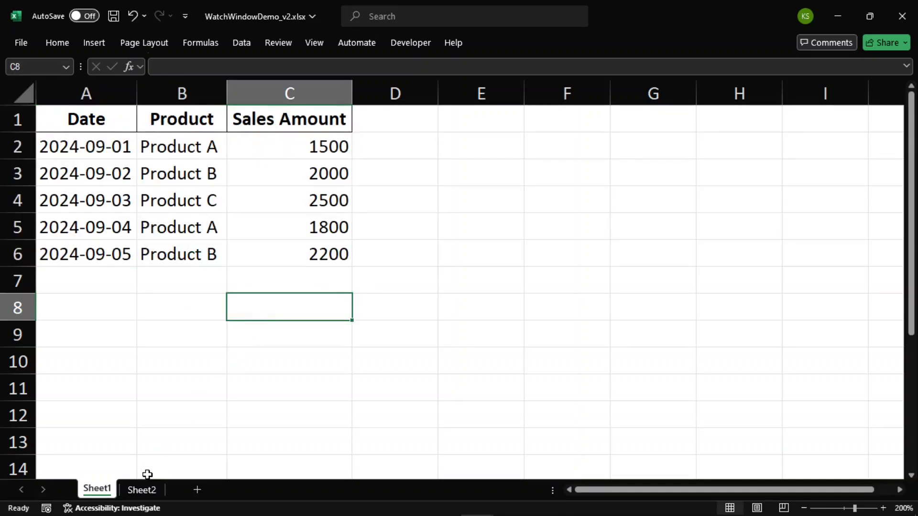
{"action": "left_click", "coordinate": [143, 489]}
{"action": "left_click_drag", "start_coordinate": [68, 117], "coordinate": [184, 175]}
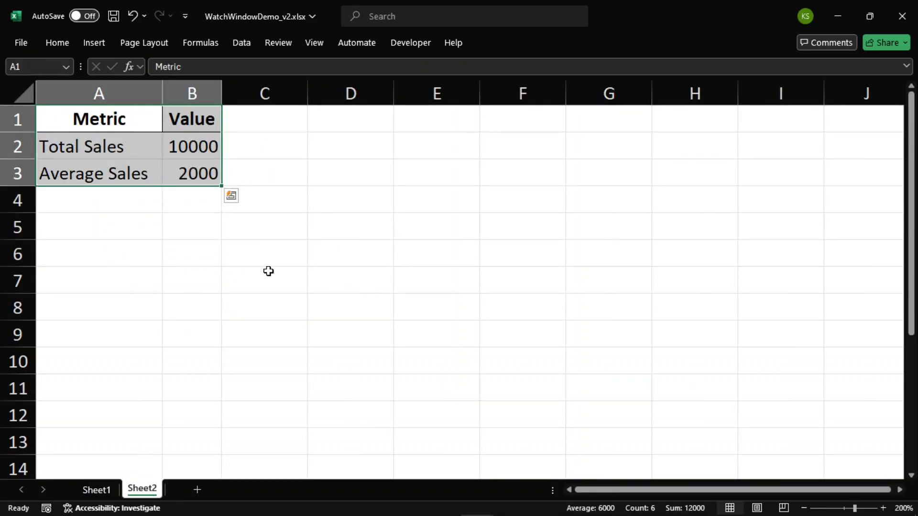
{"action": "left_click", "coordinate": [268, 274]}
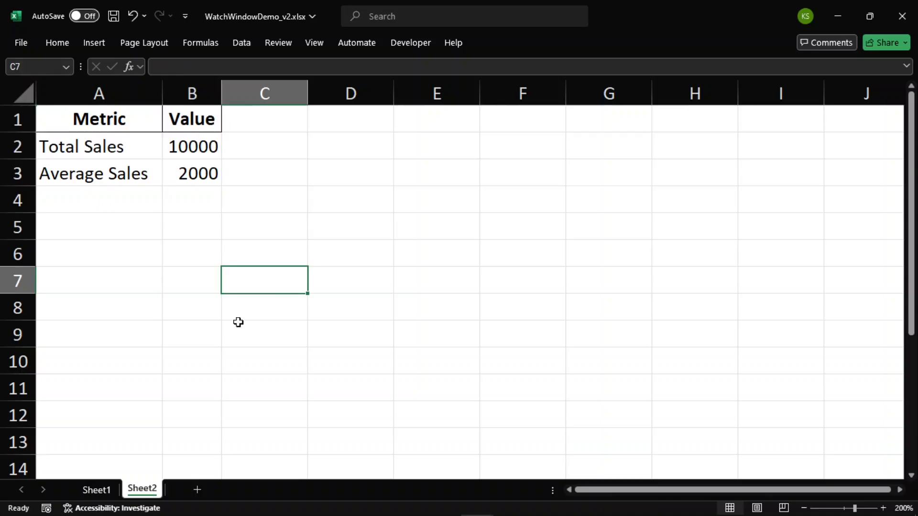
{"action": "left_click", "coordinate": [101, 488]}
{"action": "left_click", "coordinate": [115, 365]}
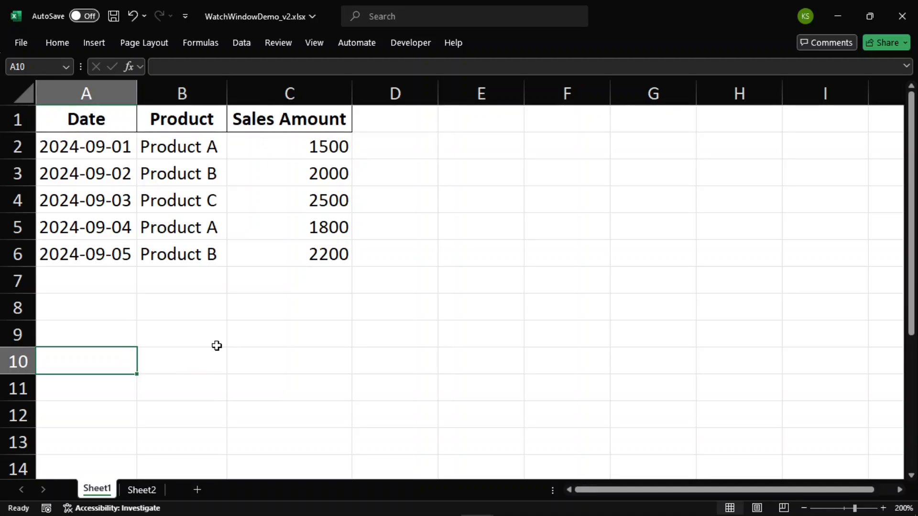
Step: Open the Watch Window and move it slightly lower over the worksheet
{"action": "left_click", "coordinate": [203, 47]}
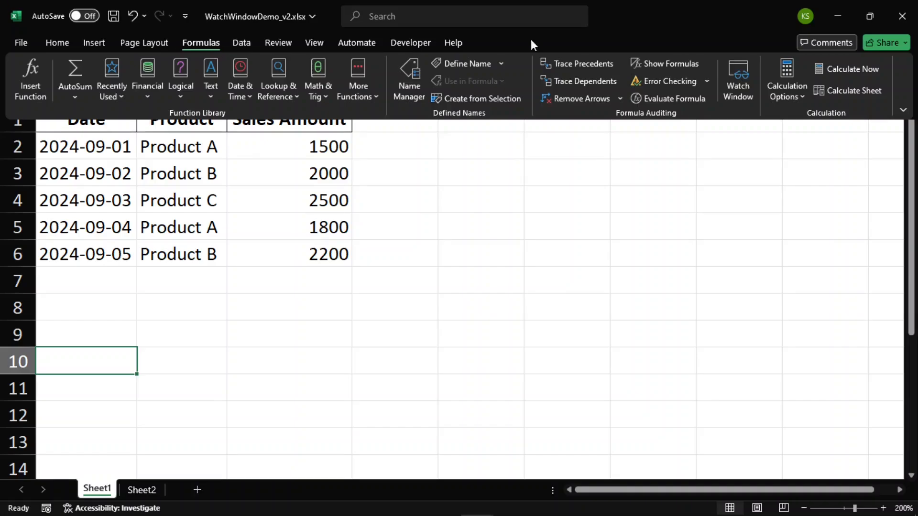
{"action": "left_click", "coordinate": [740, 83]}
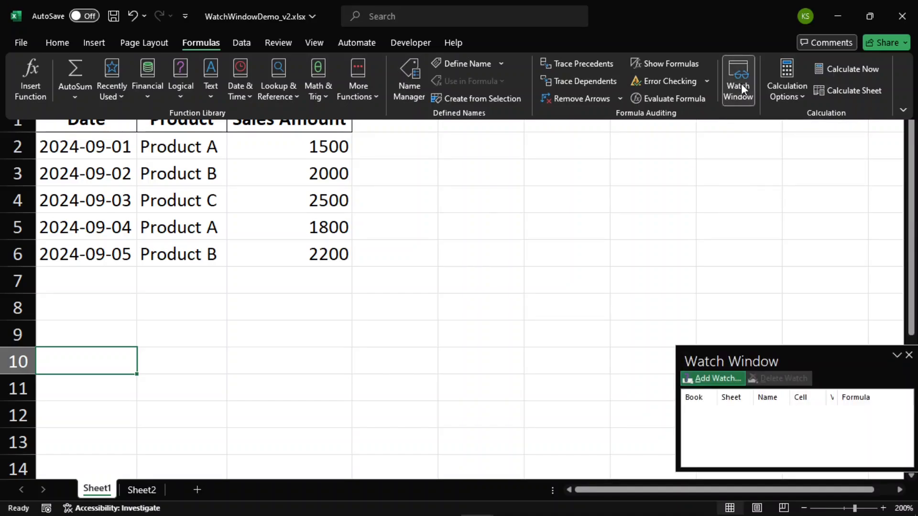
{"action": "left_click", "coordinate": [499, 170]}
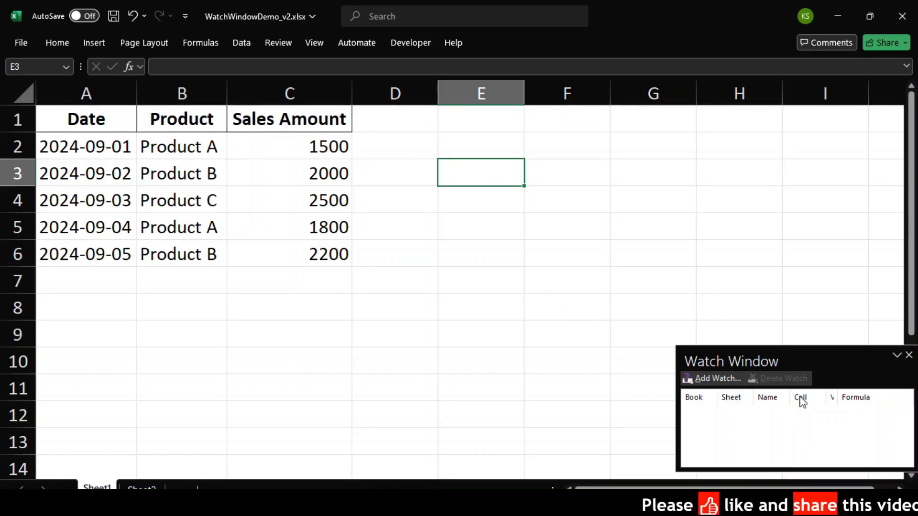
{"action": "left_click_drag", "start_coordinate": [798, 357], "coordinate": [798, 381]}
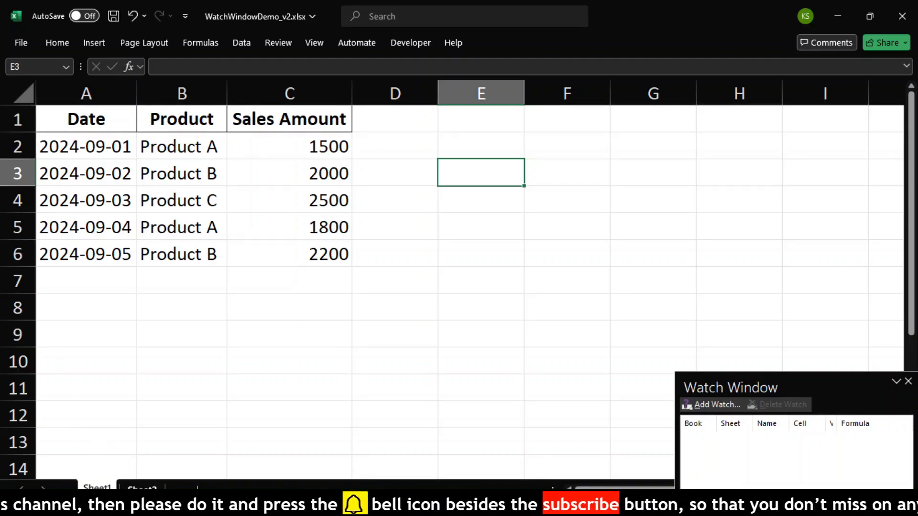
Step: Add the Total Sales and Average Sales values in Sheet2 cells B2:B3 to the Watch Window
{"action": "left_click", "coordinate": [142, 489]}
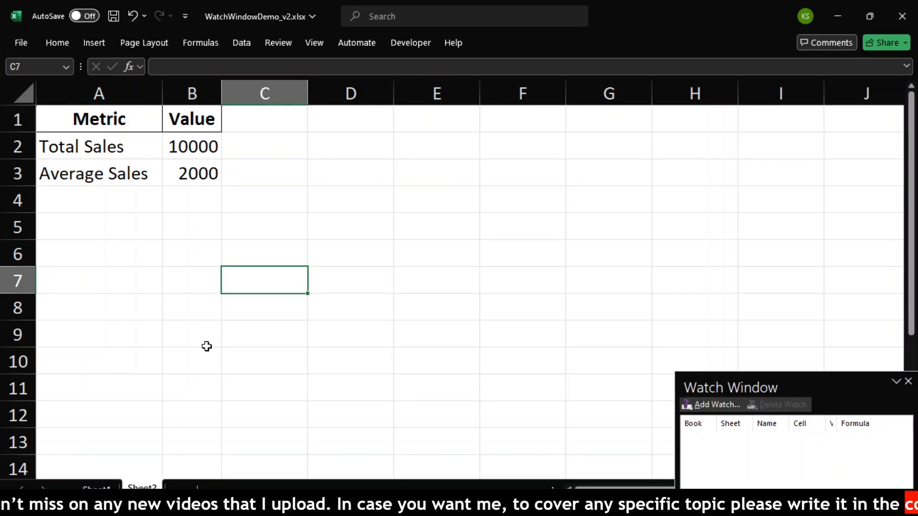
{"action": "left_click", "coordinate": [198, 149]}
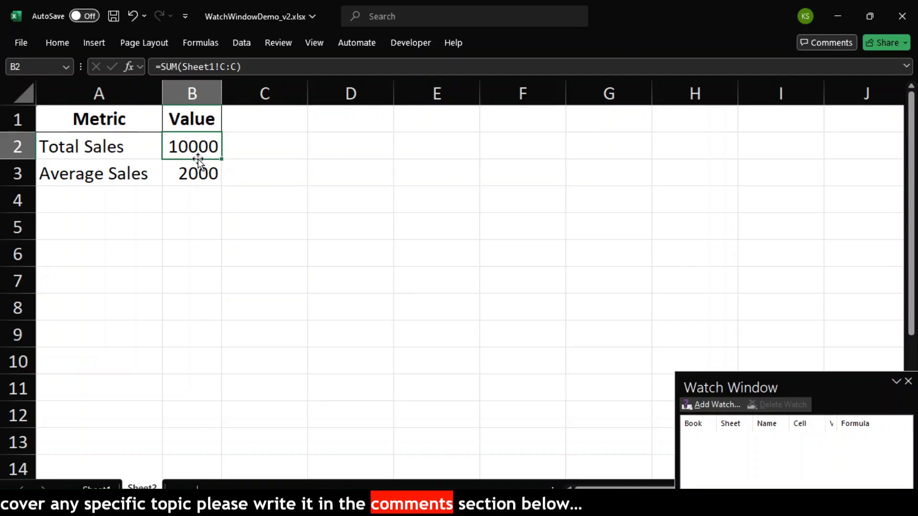
{"action": "left_click_drag", "start_coordinate": [194, 159], "coordinate": [193, 175]}
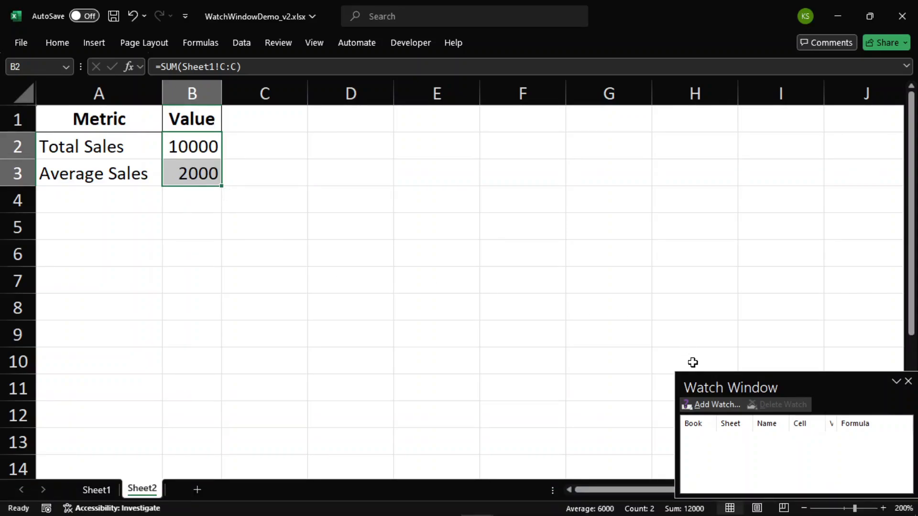
{"action": "left_click", "coordinate": [710, 406]}
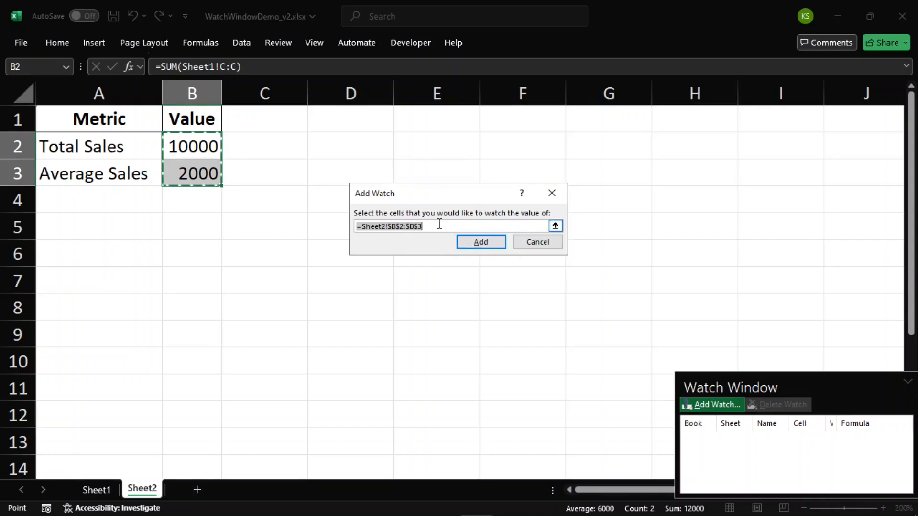
{"action": "left_click", "coordinate": [481, 242]}
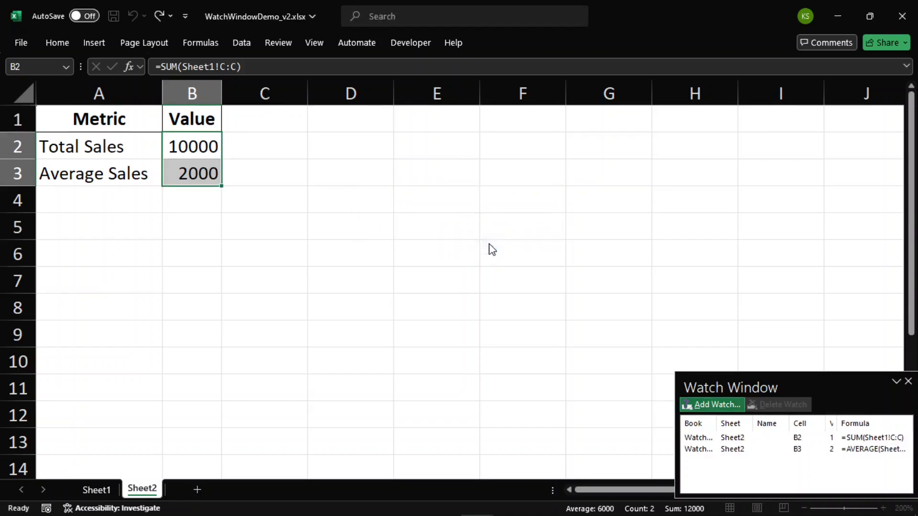
Step: Widen the Value column and narrow the Name column in the Watch Window so values and formulas are readable
{"action": "left_click", "coordinate": [462, 255]}
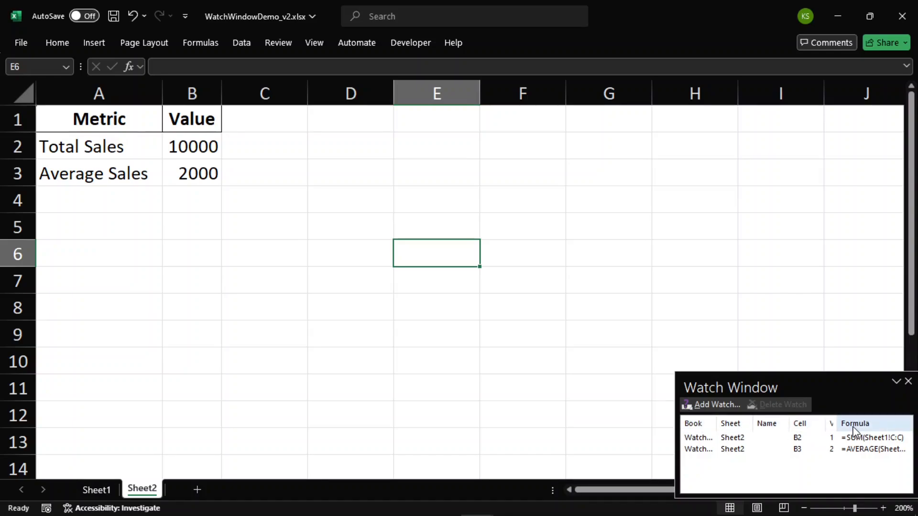
{"action": "left_click_drag", "start_coordinate": [836, 422], "coordinate": [865, 423]}
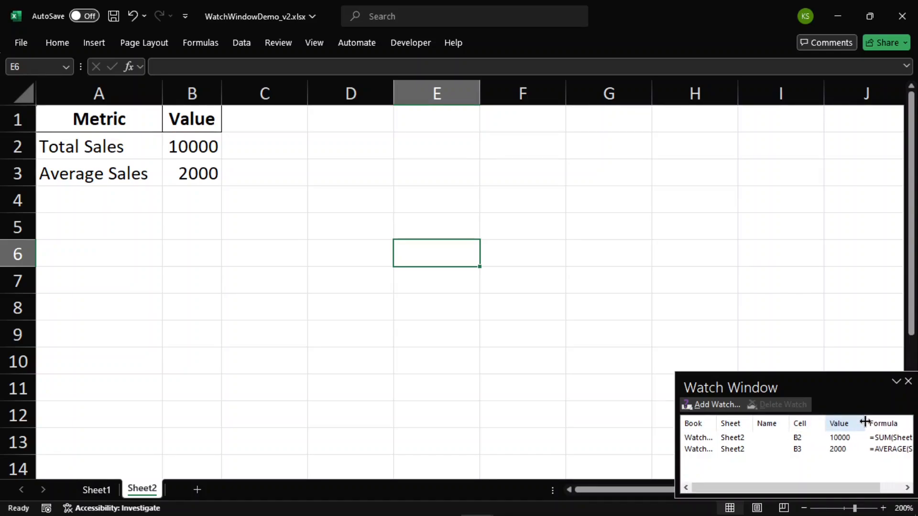
{"action": "left_click_drag", "start_coordinate": [789, 423], "coordinate": [759, 427]}
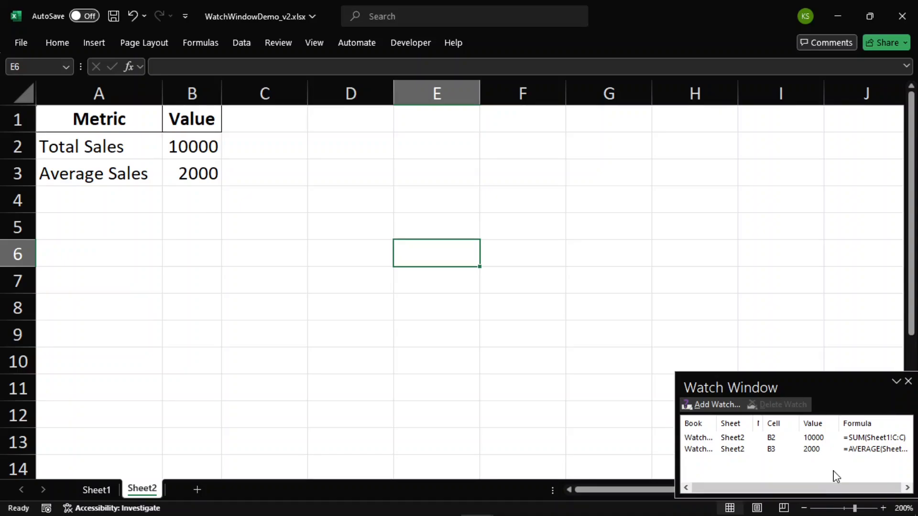
Step: On Sheet1, copy the date 2024-09-03 from cell A4 into cell A7
{"action": "left_click", "coordinate": [96, 489]}
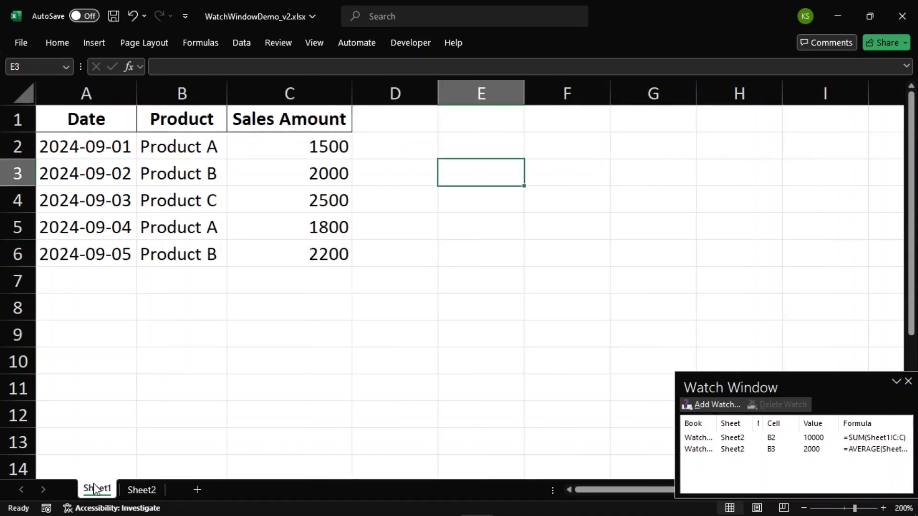
{"action": "left_click", "coordinate": [101, 275]}
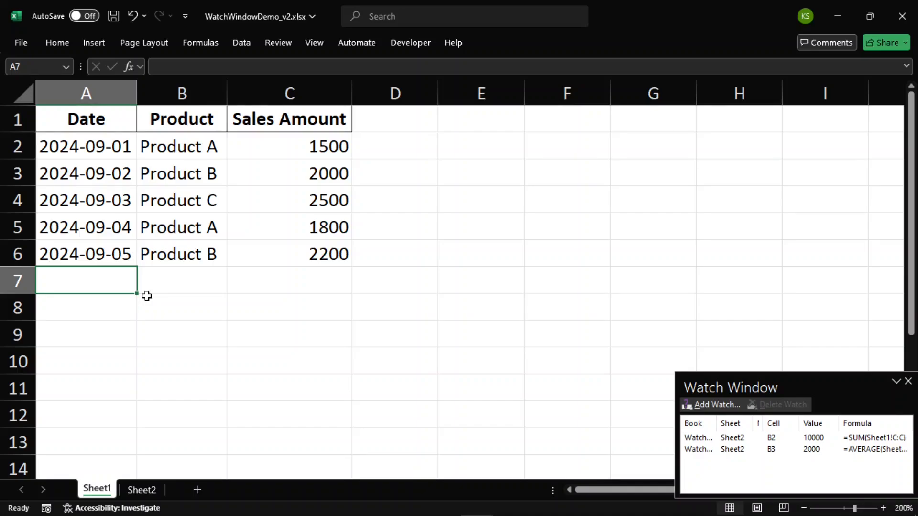
{"action": "key", "text": "Up"}
{"action": "key", "text": "Up"}
{"action": "key", "text": "Up"}
{"action": "key", "text": "ctrl+c"}
{"action": "key", "text": "Down"}
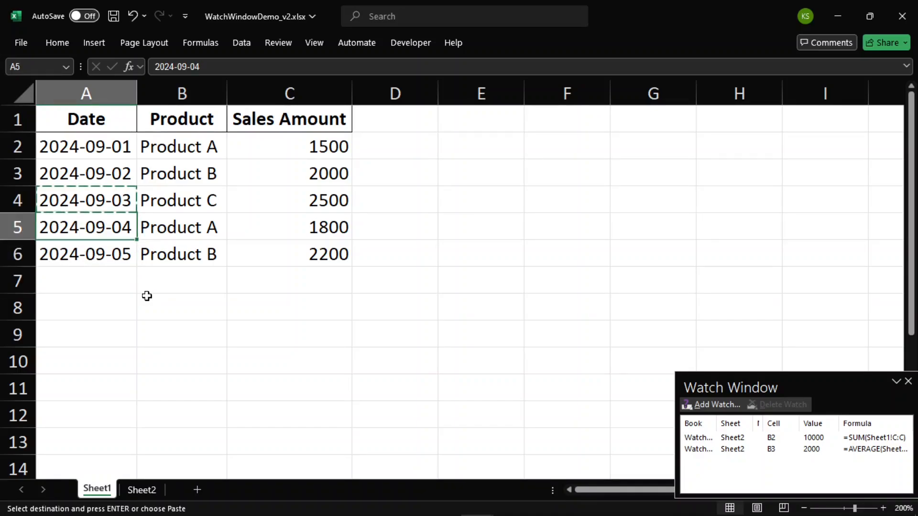
{"action": "key", "text": "Down"}
{"action": "key", "text": "Down"}
{"action": "key", "text": "ctrl+v"}
Step: Complete row 7 with Product A as the product and 2000 as the sales amount
{"action": "key", "text": "Right"}
{"action": "type", "text": "Pro"}
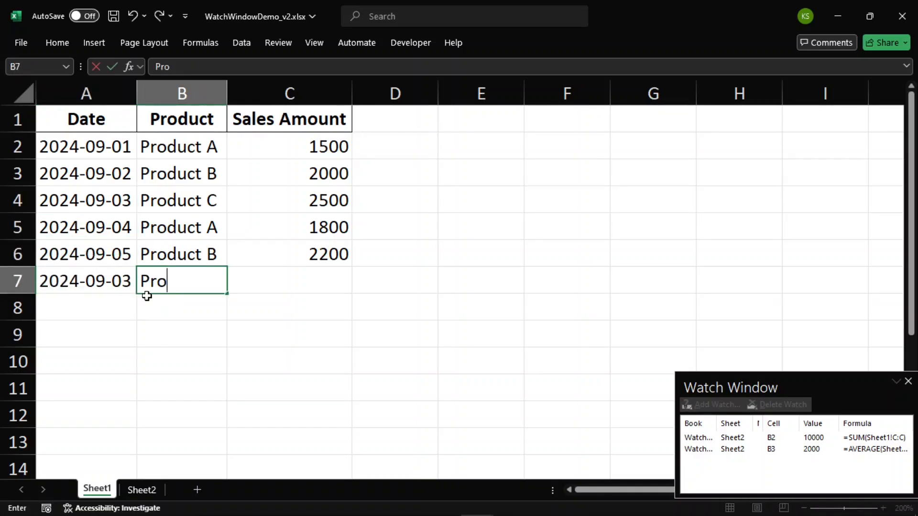
{"action": "type", "text": "duct A"}
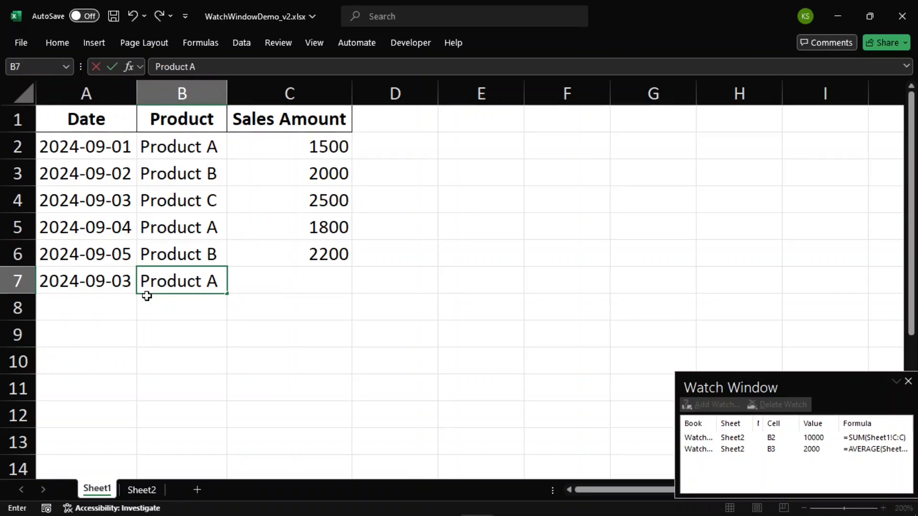
{"action": "key", "text": "Tab"}
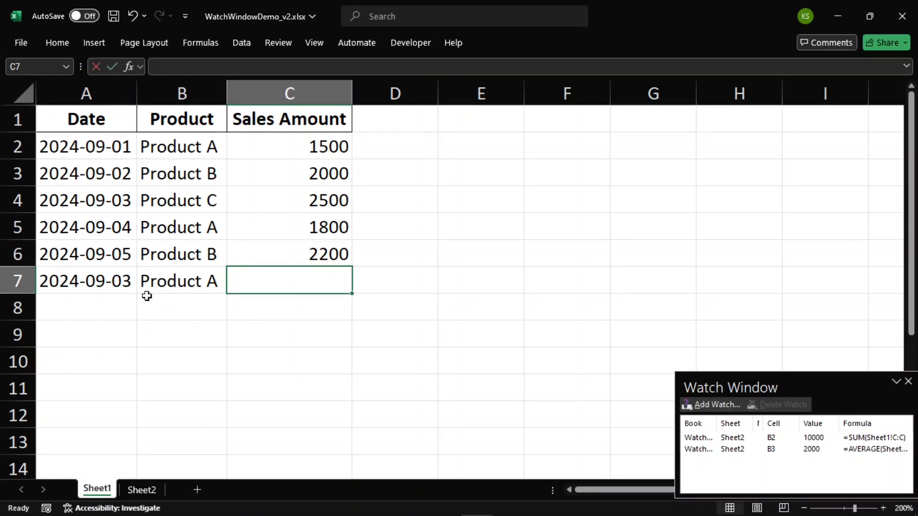
{"action": "type", "text": "200"}
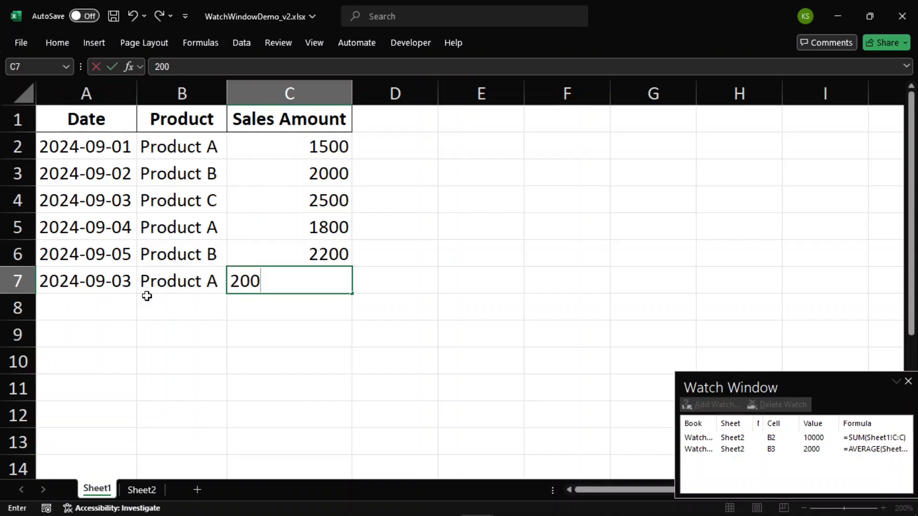
{"action": "type", "text": "0"}
{"action": "key", "text": "Return"}
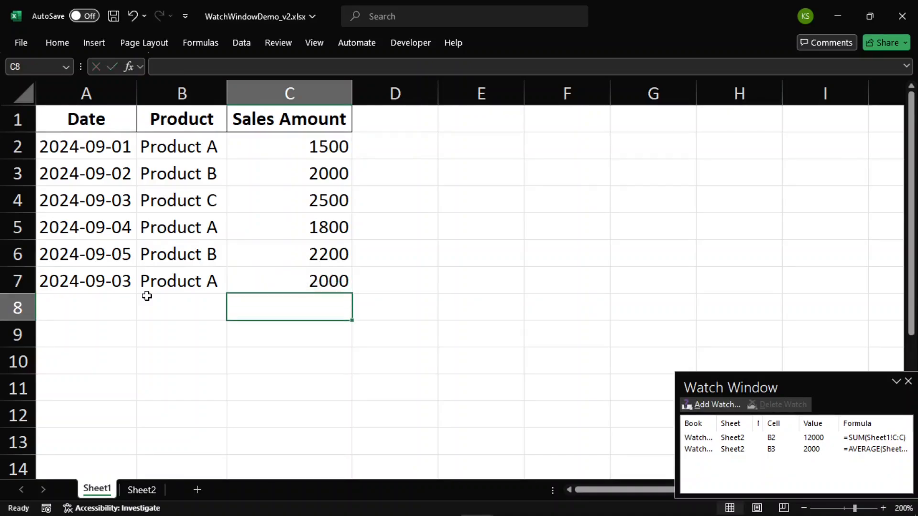
Step: Copy the date 2024-09-05 from cell A6 into cell A8
{"action": "left_click", "coordinate": [85, 314]}
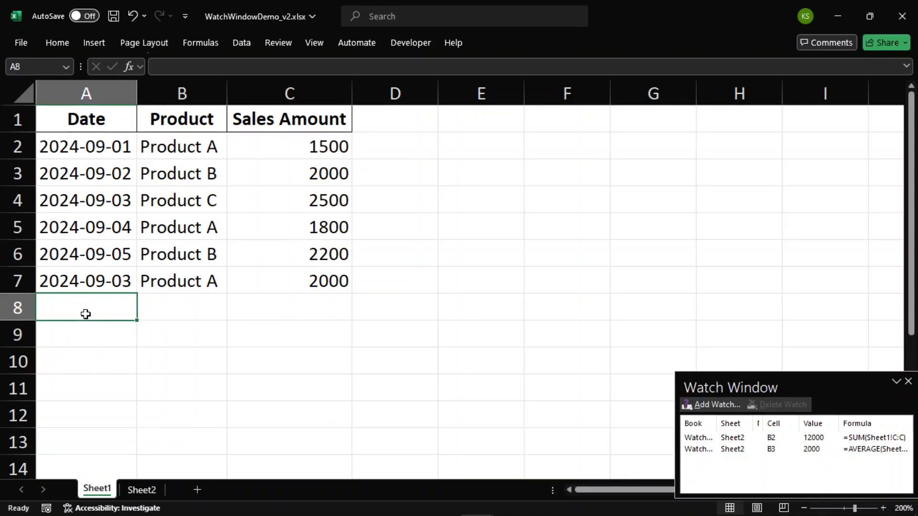
{"action": "key", "text": "Up"}
{"action": "key", "text": "Up"}
{"action": "key", "text": "ctrl+c"}
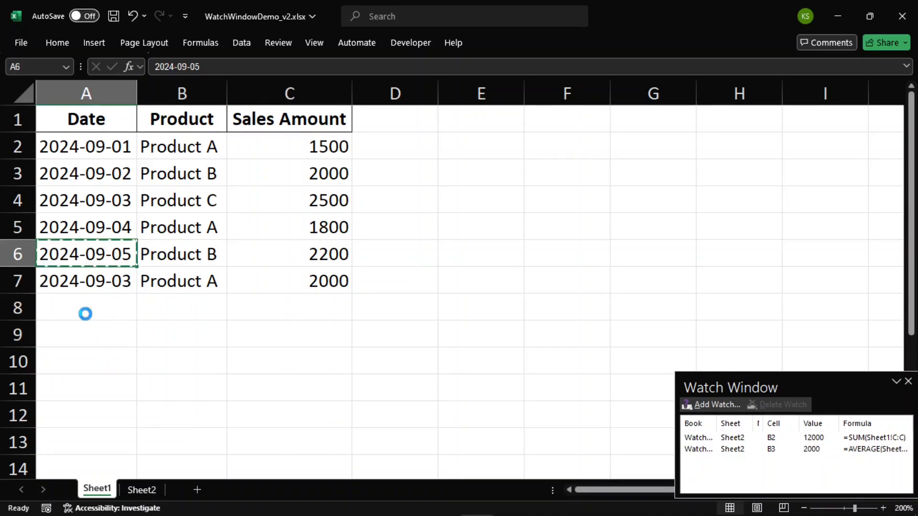
{"action": "key", "text": "Down"}
{"action": "key", "text": "Down"}
{"action": "key", "text": "ctrl+v"}
Step: Complete row 8 with Product B as the product and 200 as the sales amount
{"action": "key", "text": "Tab"}
{"action": "type", "text": "Prod"}
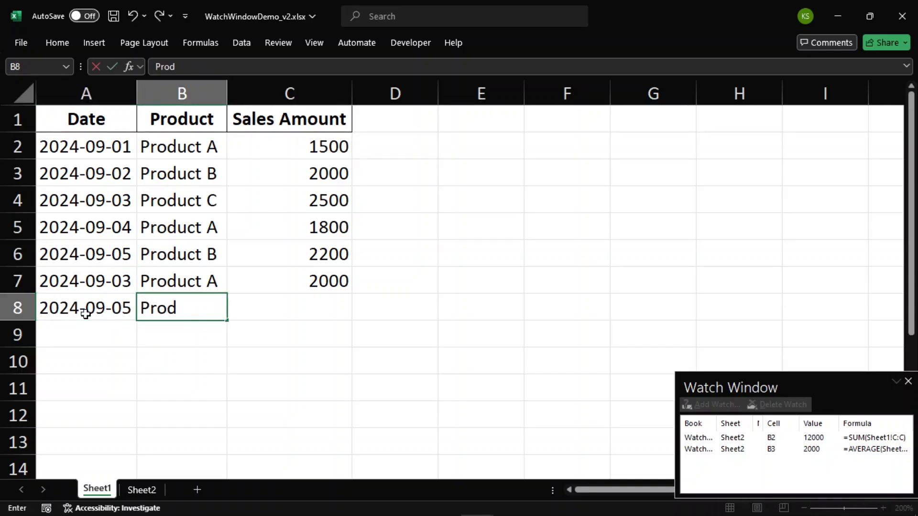
{"action": "type", "text": "uct B"}
{"action": "key", "text": "Tab"}
{"action": "type", "text": "200"}
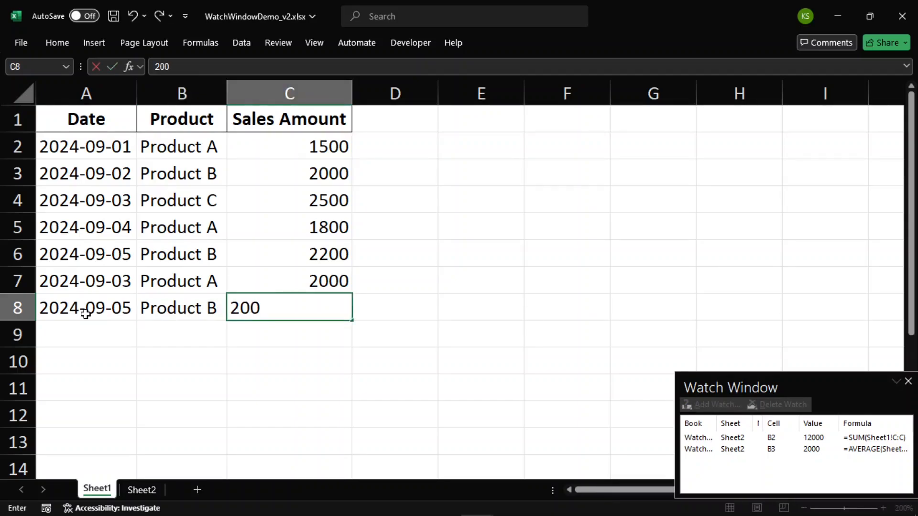
{"action": "key", "text": "Return"}
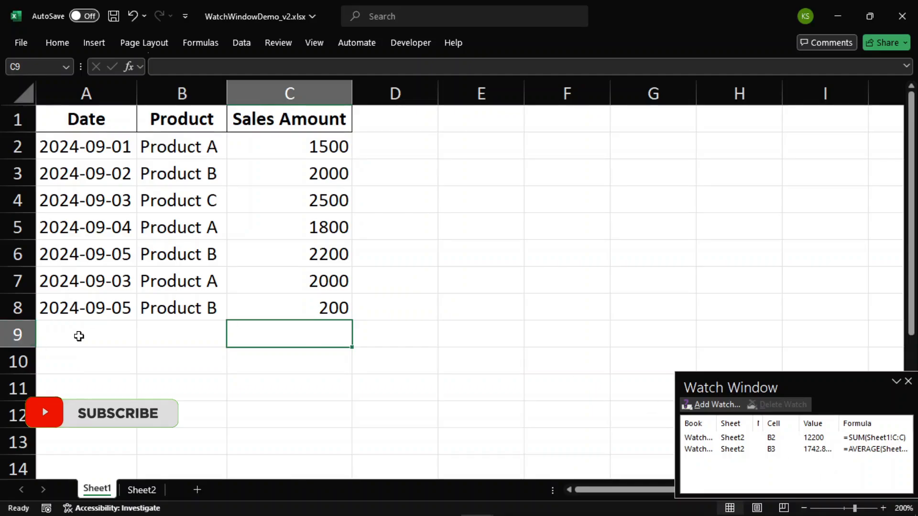
Step: Fill row 9 with the date copied from cell A8, Product C as the product and 1000 as the sales amount
{"action": "left_click", "coordinate": [79, 336]}
{"action": "key", "text": "ctrl+d"}
{"action": "key", "text": "Tab"}
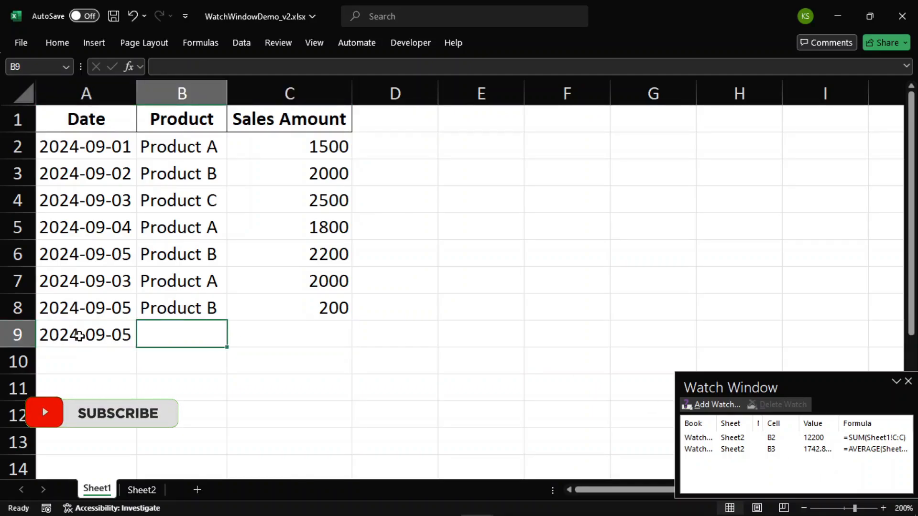
{"action": "type", "text": "Product C"}
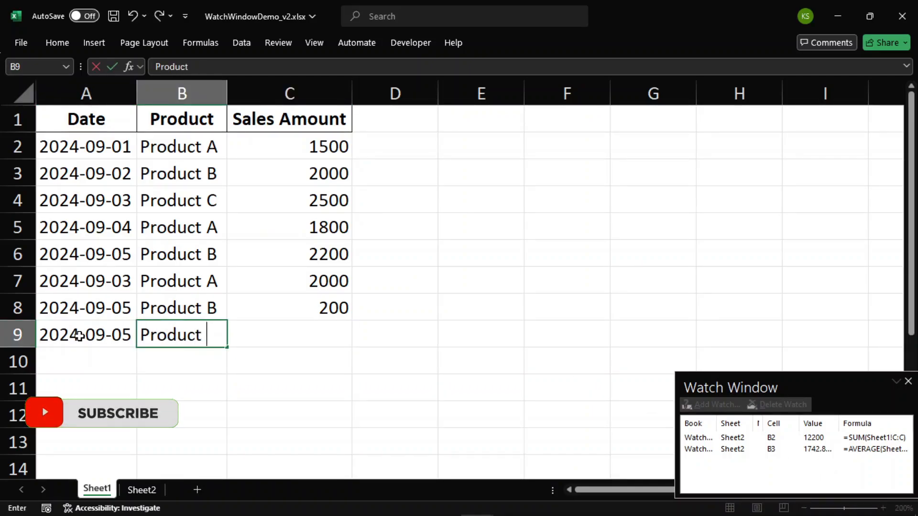
{"action": "key", "text": "Tab"}
{"action": "type", "text": "1000"}
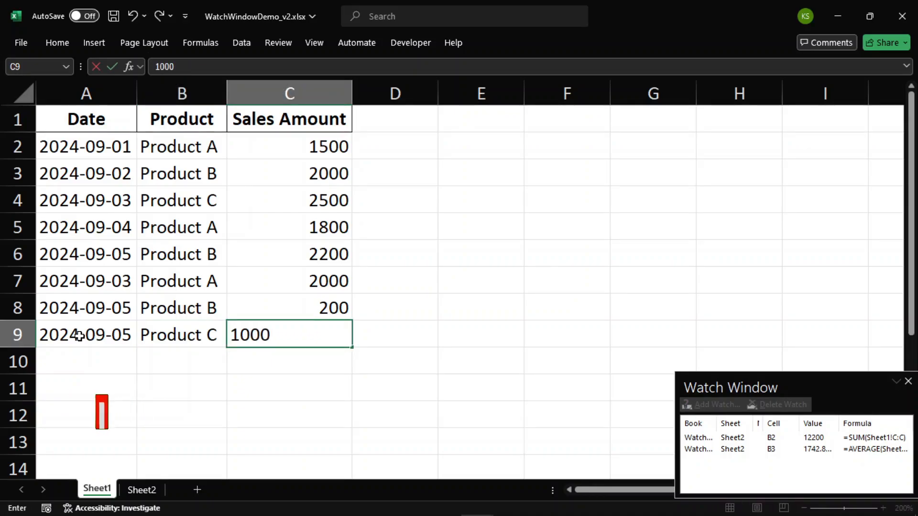
{"action": "key", "text": "Return"}
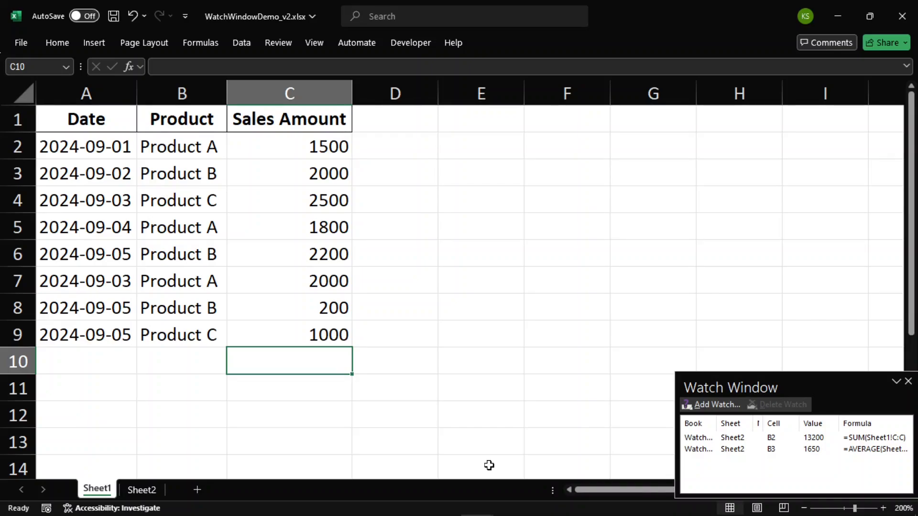
Step: Delete the watches on Sheet2's cells B2 and B3 from the Watch Window
{"action": "left_click", "coordinate": [690, 440]}
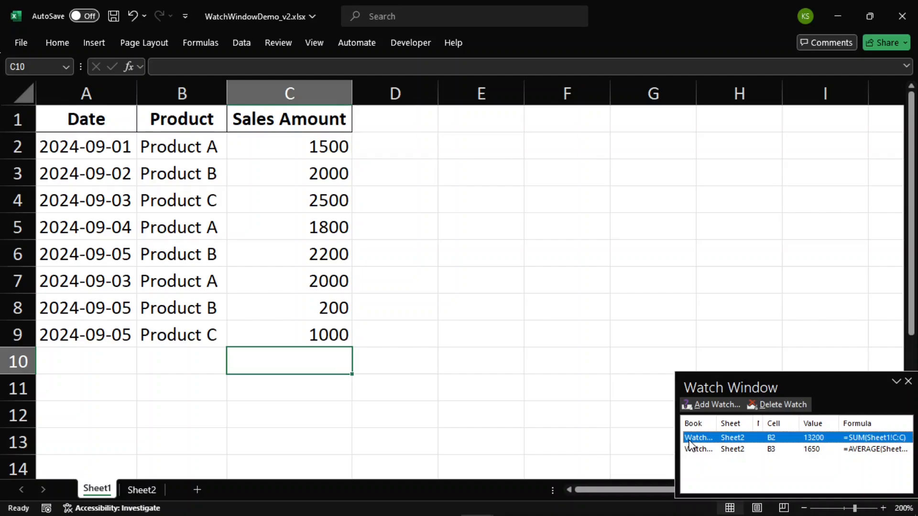
{"action": "left_click", "coordinate": [786, 406]}
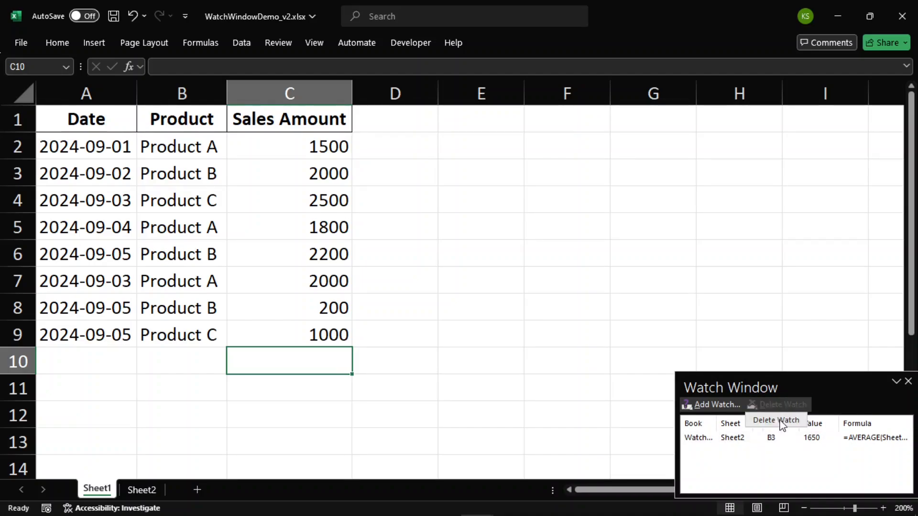
{"action": "left_click", "coordinate": [713, 439]}
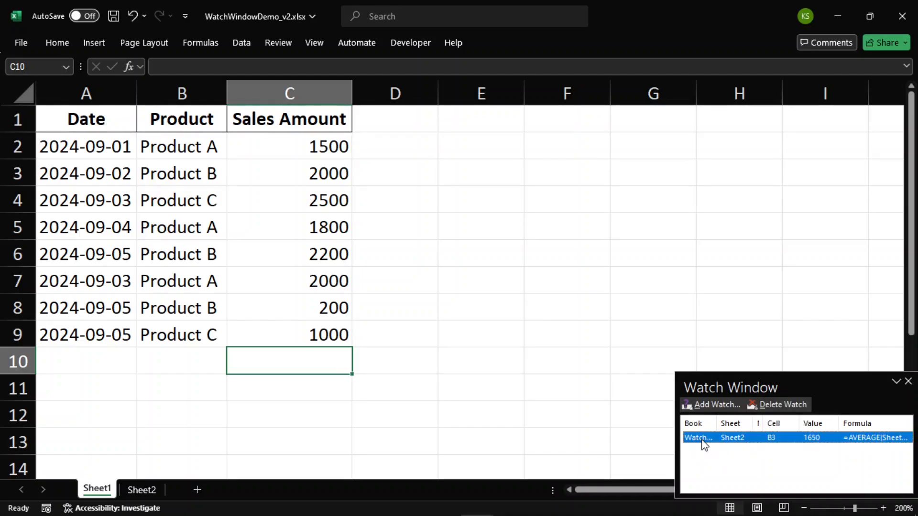
{"action": "left_click", "coordinate": [793, 405]}
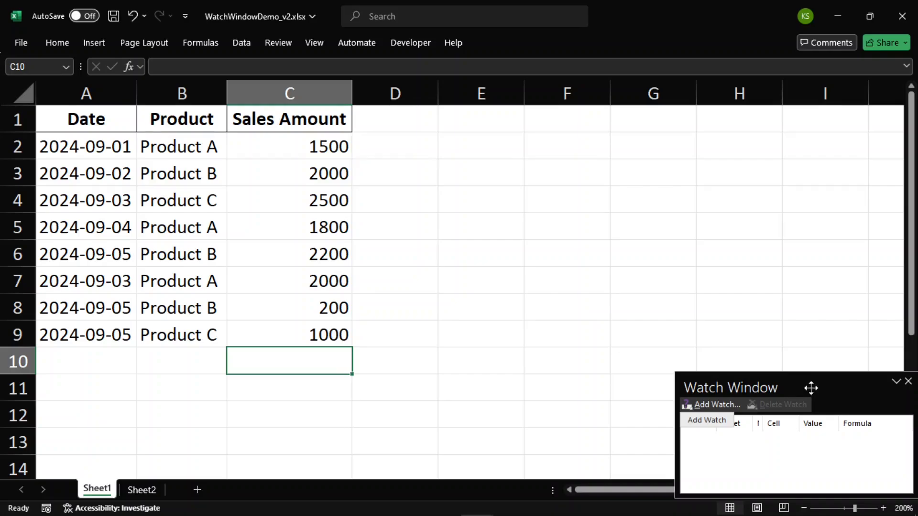
Step: Dock the floating Watch Window along the worksheet's right side, and move it to a docked position above the formula bar
{"action": "left_click_drag", "start_coordinate": [813, 385], "coordinate": [776, 266]}
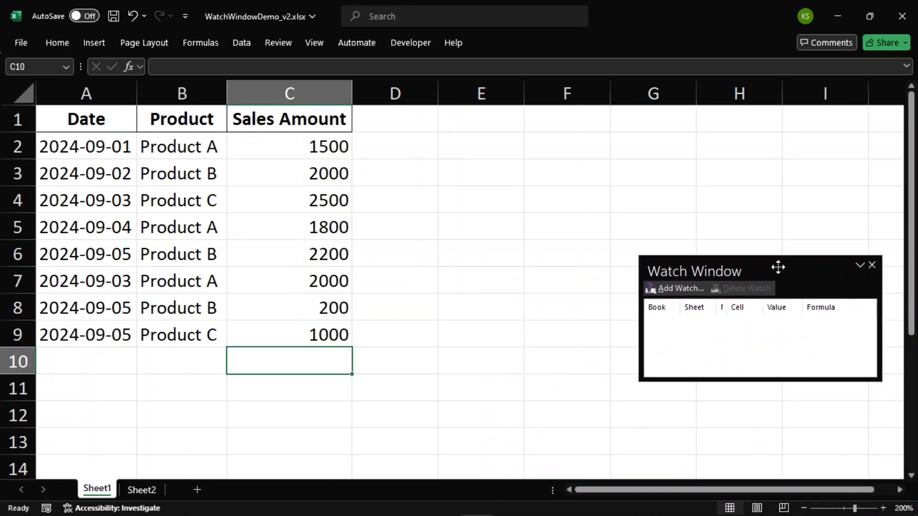
{"action": "double_click", "coordinate": [754, 266]}
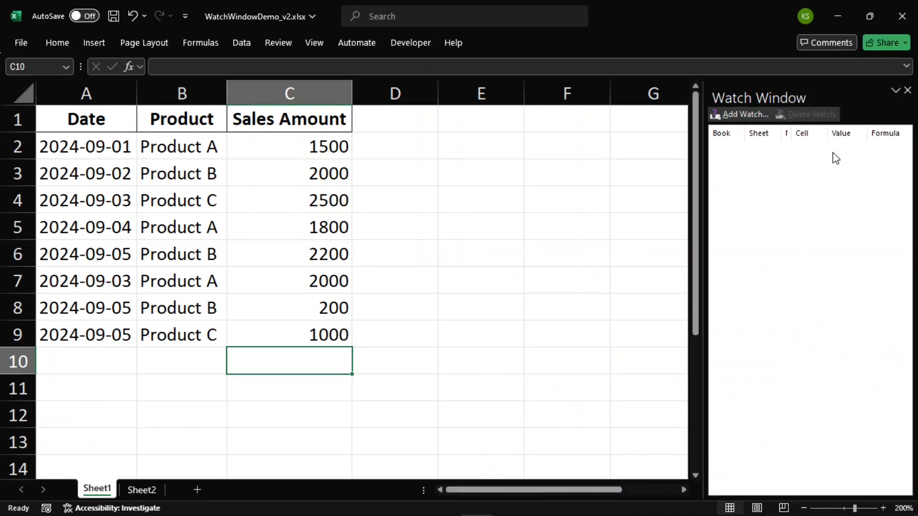
{"action": "left_click_drag", "start_coordinate": [825, 89], "coordinate": [673, 21]}
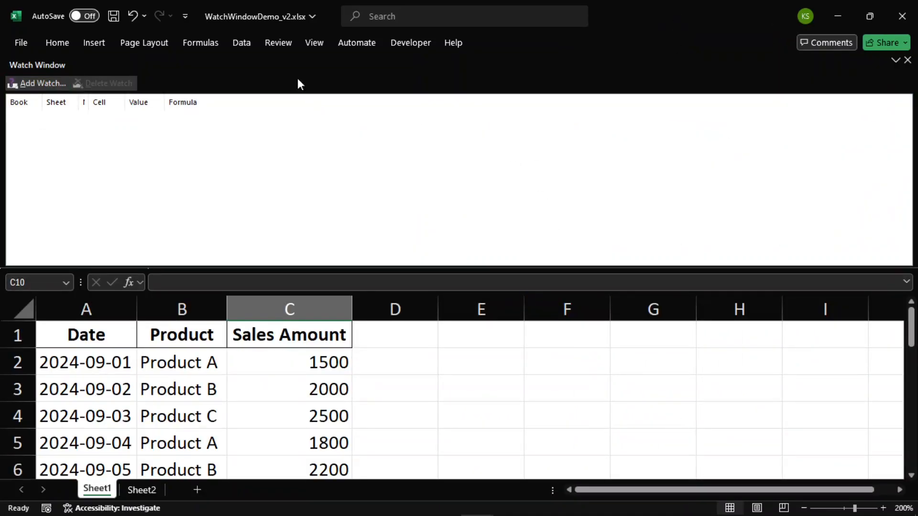
Step: Undock the Watch Window so it floats over the sheet, close it, and select cell D7
{"action": "left_click_drag", "start_coordinate": [297, 78], "coordinate": [747, 358]}
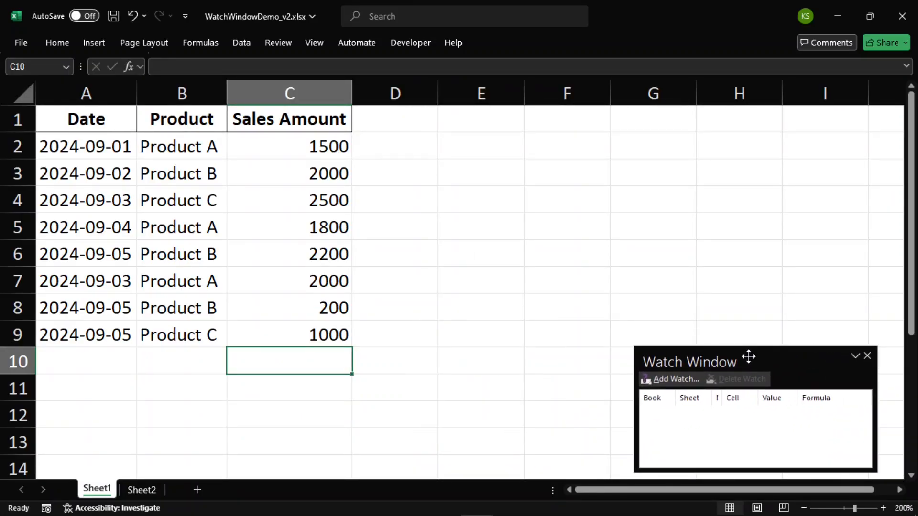
{"action": "left_click", "coordinate": [868, 356]}
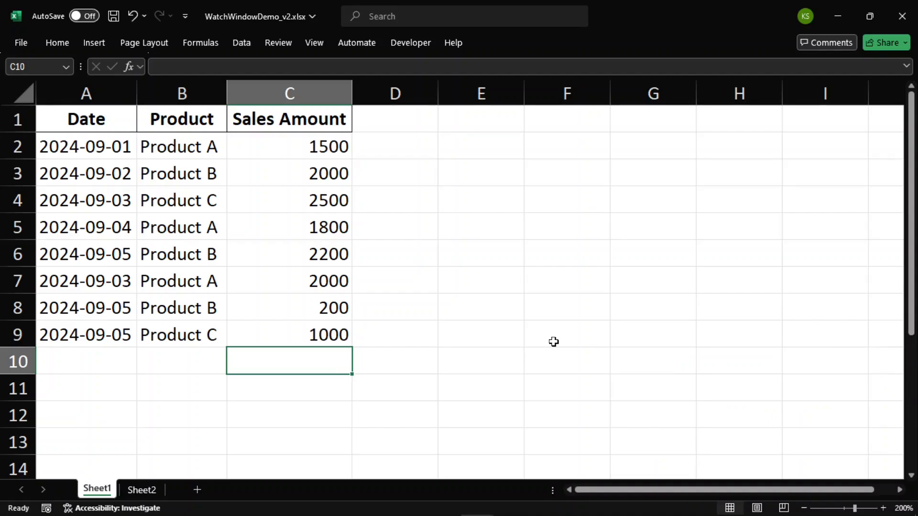
{"action": "left_click", "coordinate": [418, 288]}
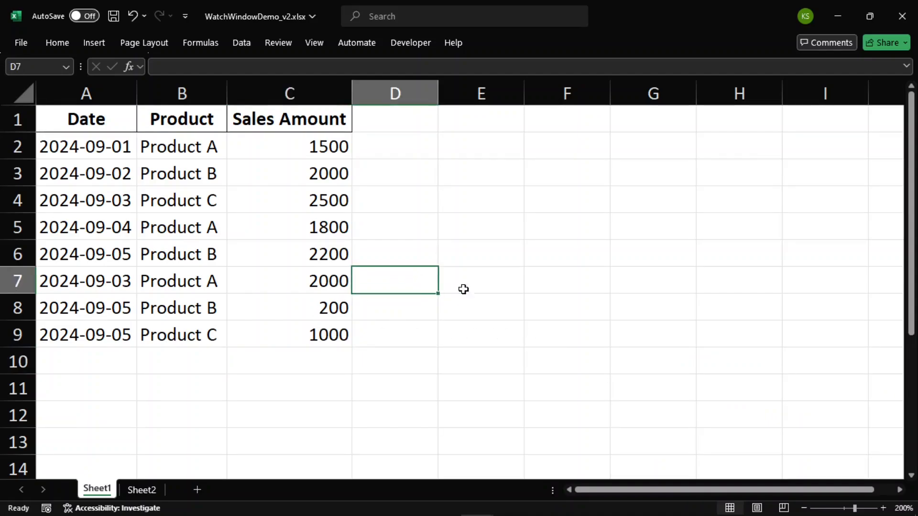